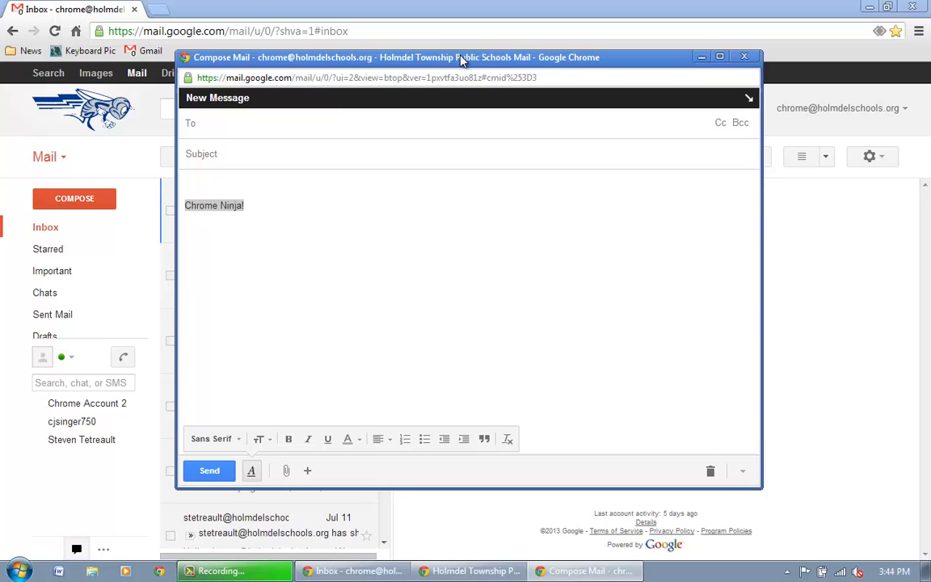
Attach the Suggested Lesson Plan document from the desktop to the new message and remove it again
{"action": "left_click", "coordinate": [869, 8]}
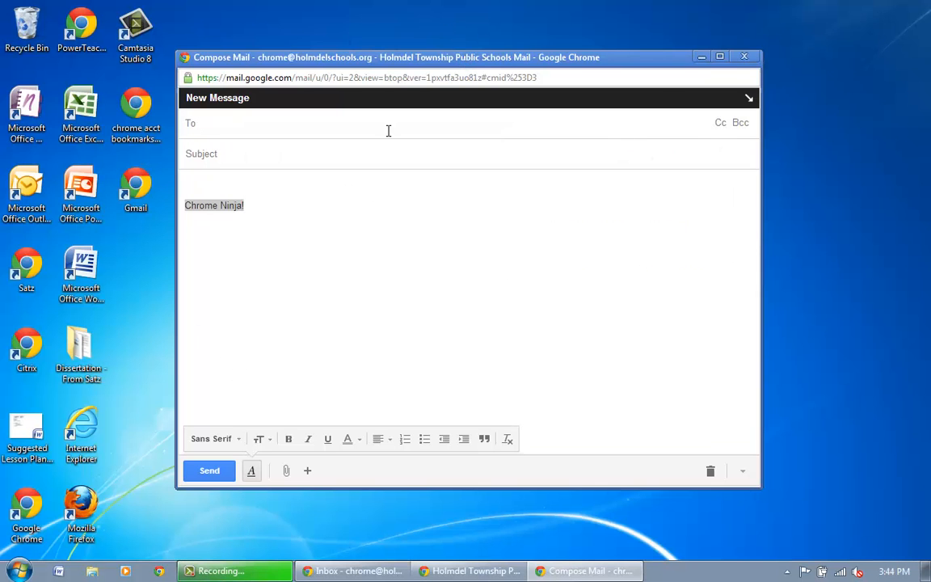
{"action": "left_click_drag", "start_coordinate": [374, 52], "coordinate": [431, 84]}
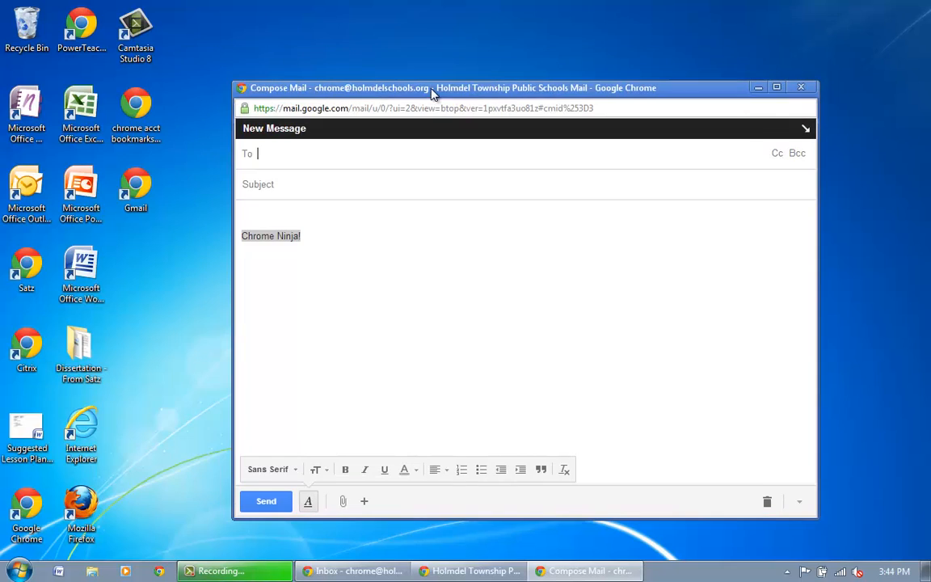
{"action": "left_click", "coordinate": [24, 432]}
{"action": "left_click_drag", "start_coordinate": [24, 432], "coordinate": [353, 346]}
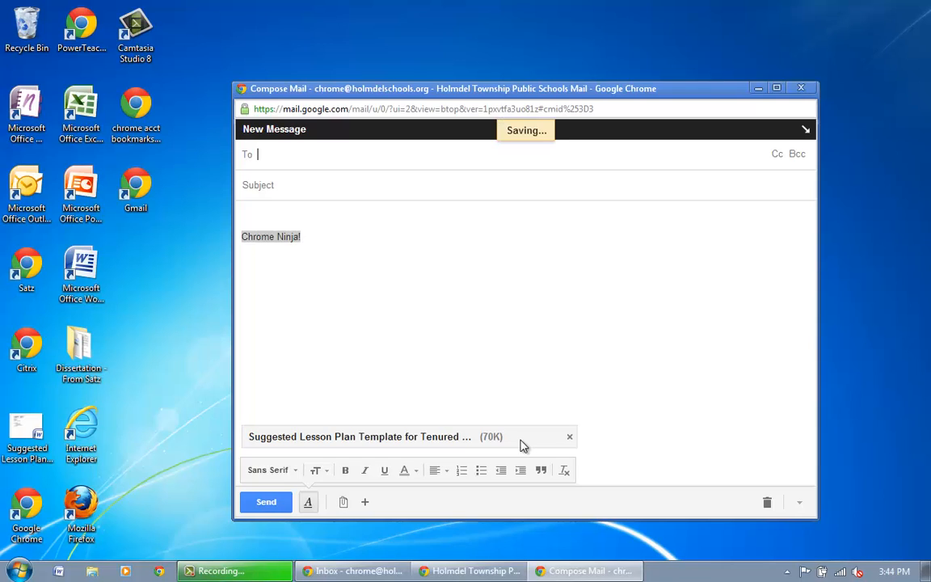
{"action": "left_click", "coordinate": [570, 441]}
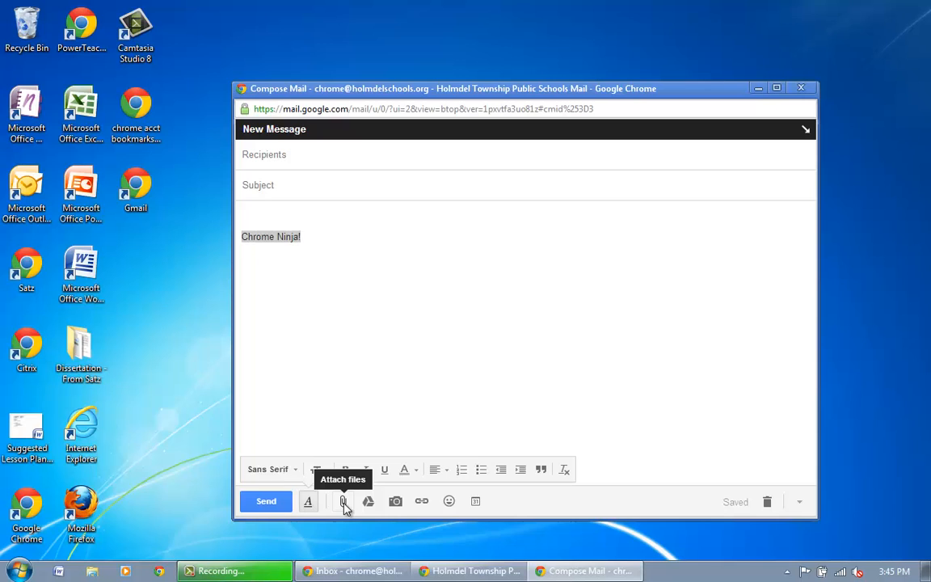
Attach the Suggested Lesson Plan Template for Tenured file from the Downloads folder to the message
{"action": "left_click", "coordinate": [343, 501]}
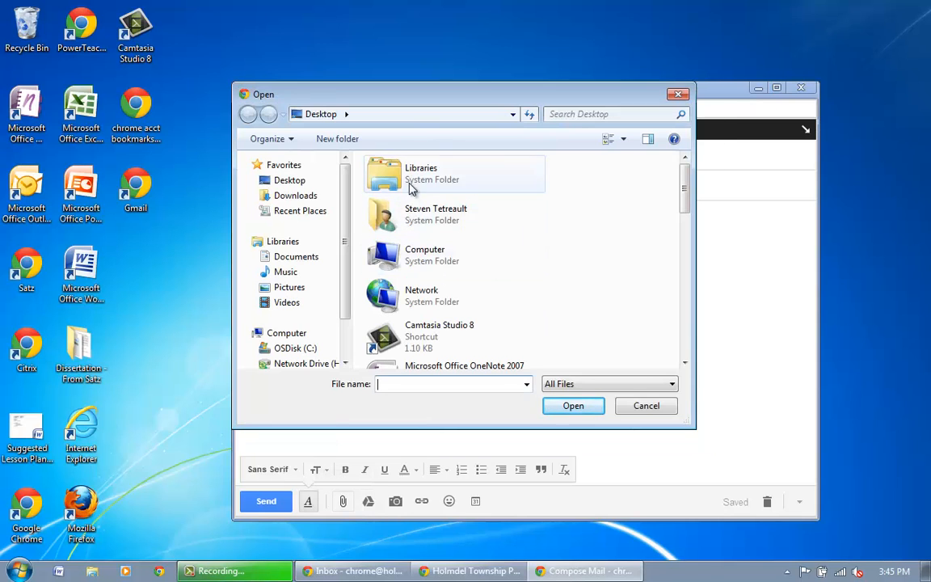
{"action": "left_click", "coordinate": [287, 195]}
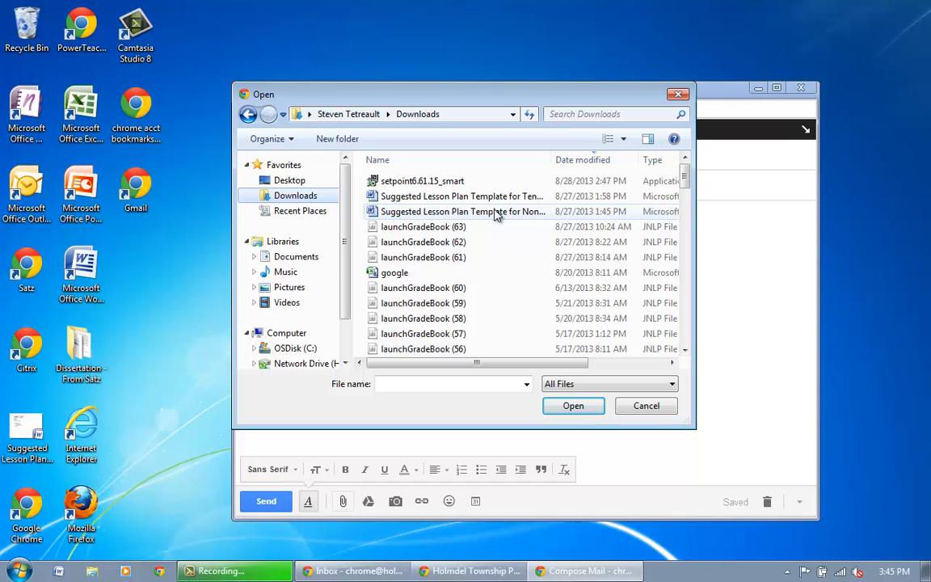
{"action": "double_click", "coordinate": [395, 198]}
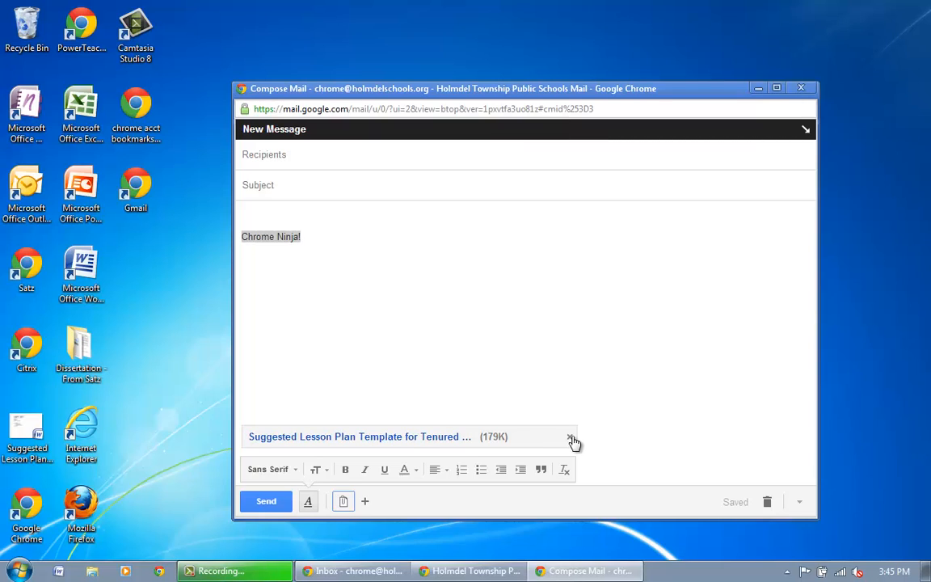
Attach the google file from Downloads and the Suggested Lesson Plan document from the desktop as additional files
{"action": "mouse_move", "coordinate": [364, 507]}
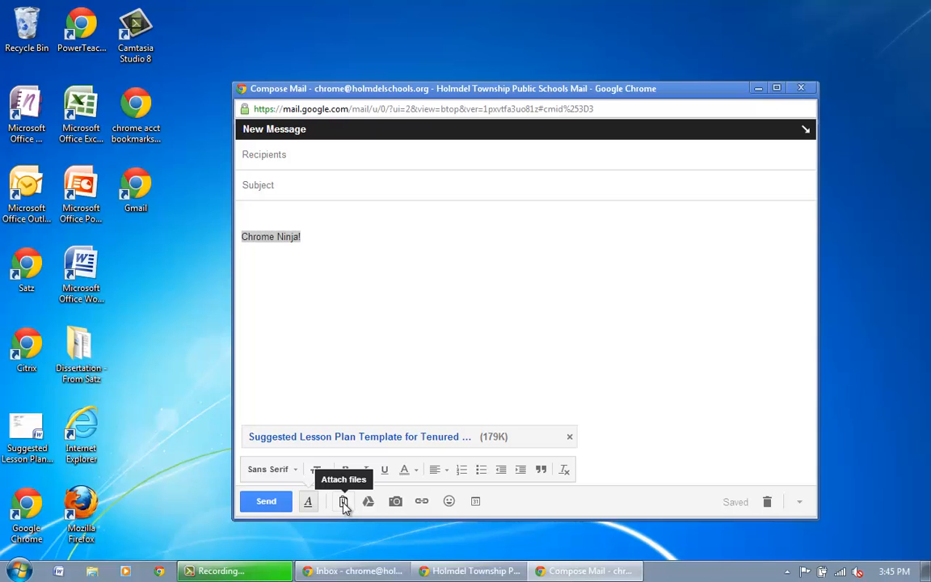
{"action": "left_click", "coordinate": [343, 502]}
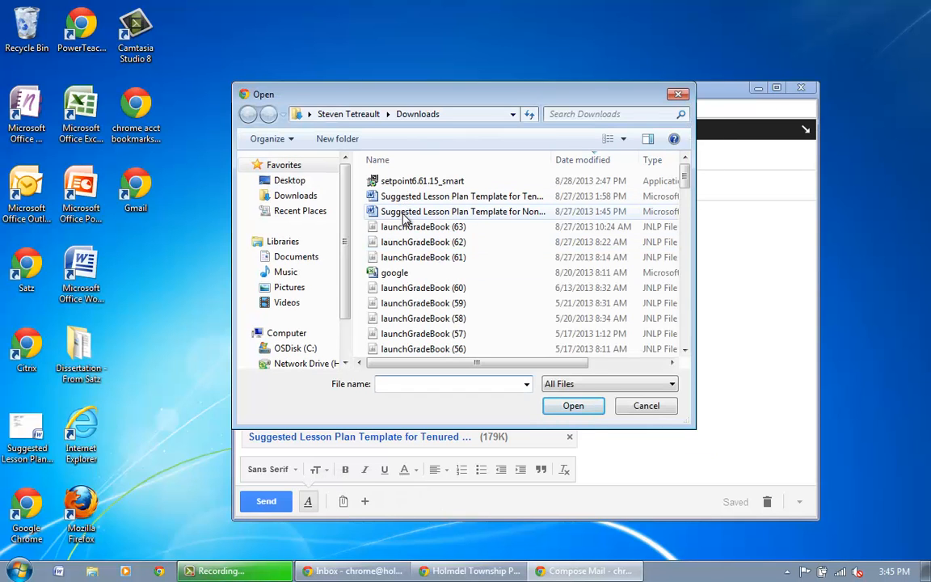
{"action": "double_click", "coordinate": [394, 272]}
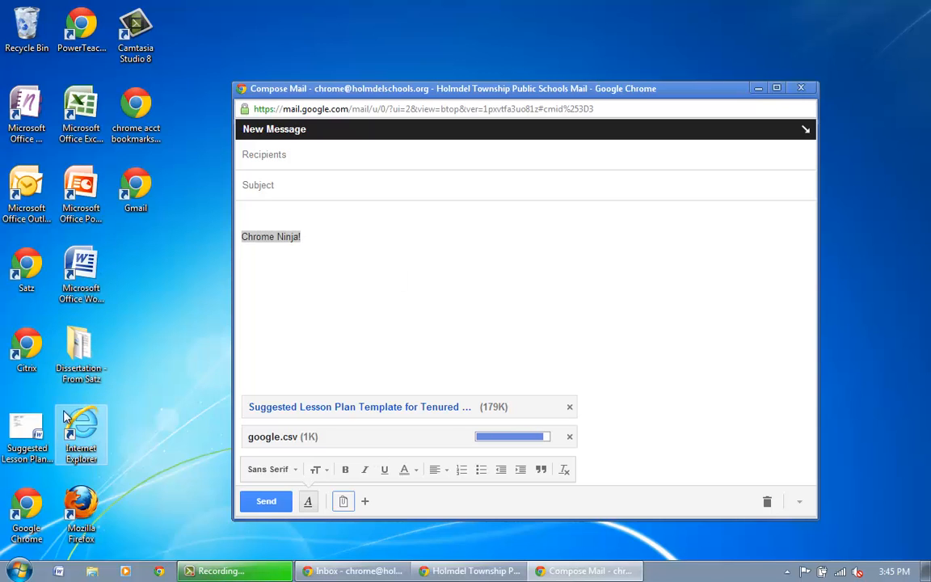
{"action": "left_click_drag", "start_coordinate": [35, 437], "coordinate": [483, 343]}
{"action": "mouse_move", "coordinate": [477, 571]}
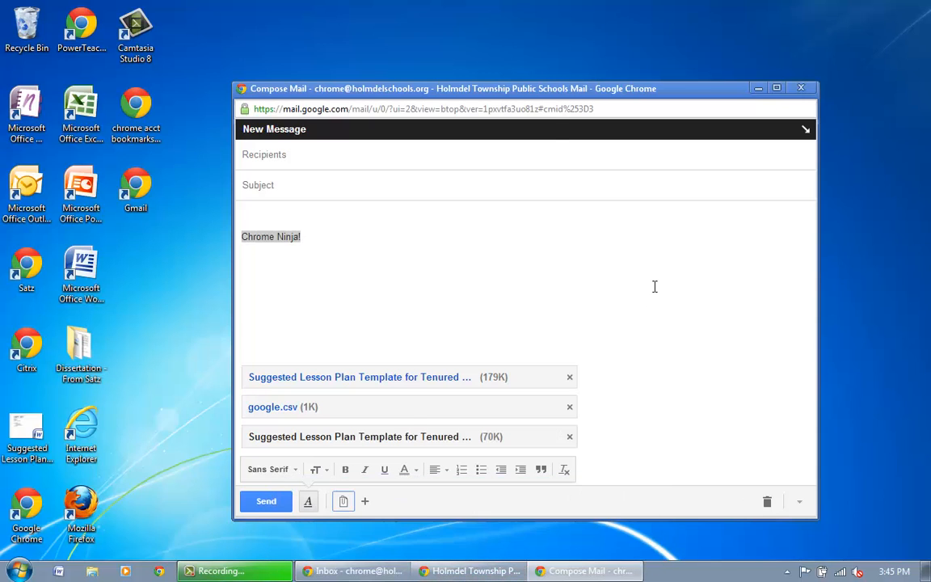
Remove all three attachments from the draft and close the separate compose window, leaving the page
{"action": "left_click", "coordinate": [570, 378]}
{"action": "left_click", "coordinate": [569, 407]}
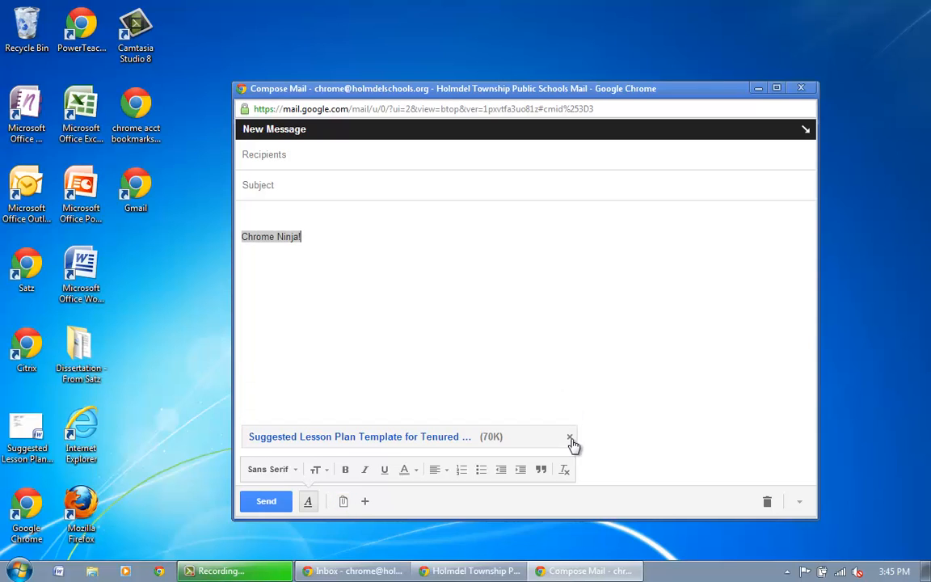
{"action": "left_click", "coordinate": [570, 436]}
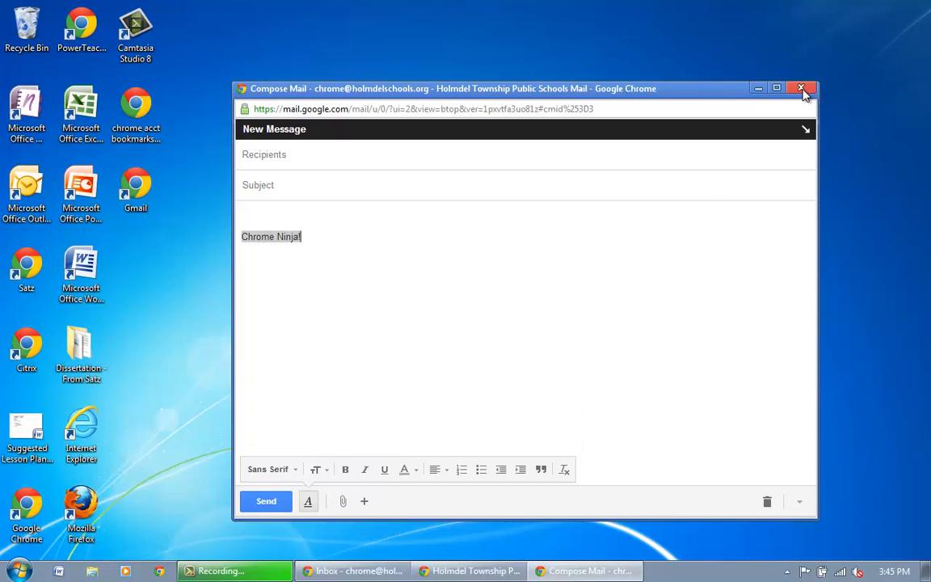
{"action": "left_click", "coordinate": [801, 88]}
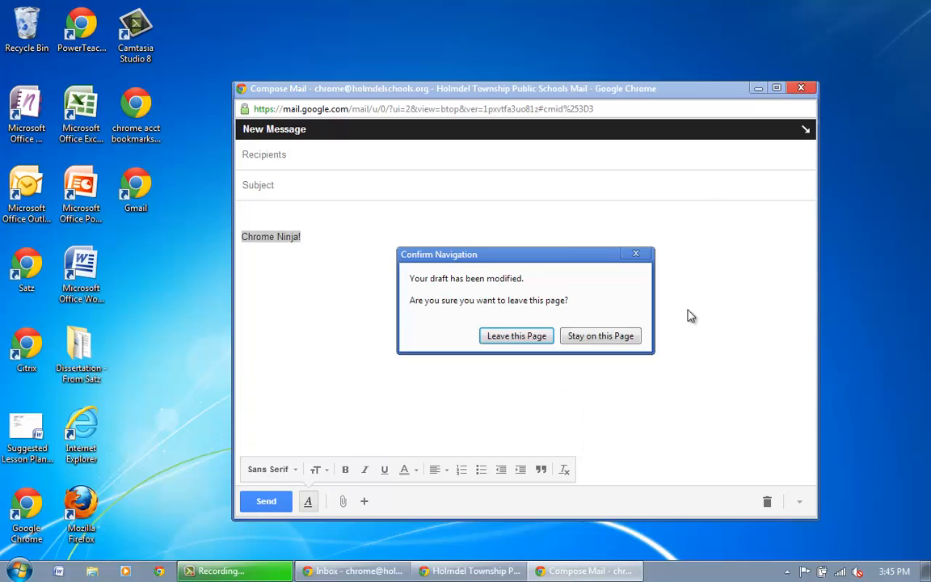
{"action": "left_click", "coordinate": [517, 336]}
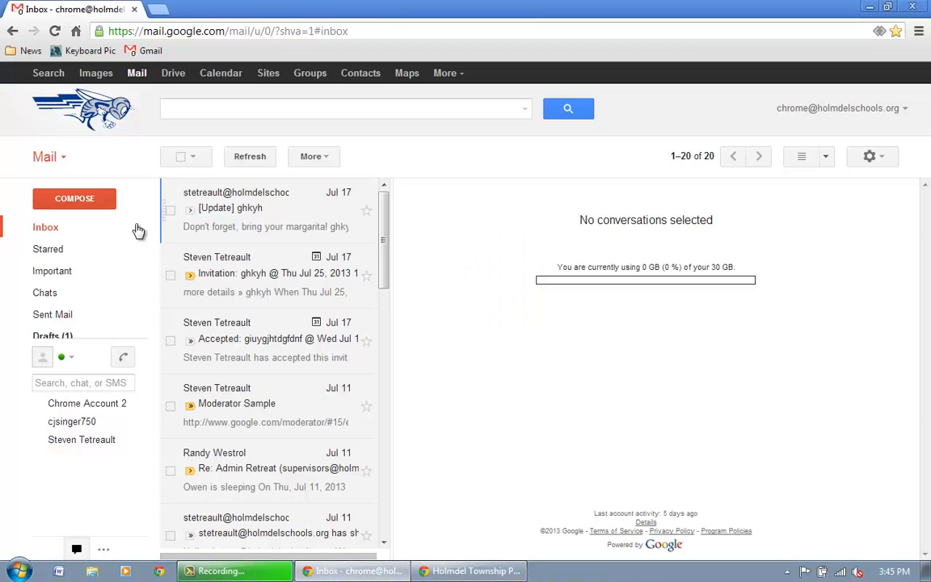
Start a new message from the inbox and try to attach a file from the Downloads folder
{"action": "left_click", "coordinate": [75, 199]}
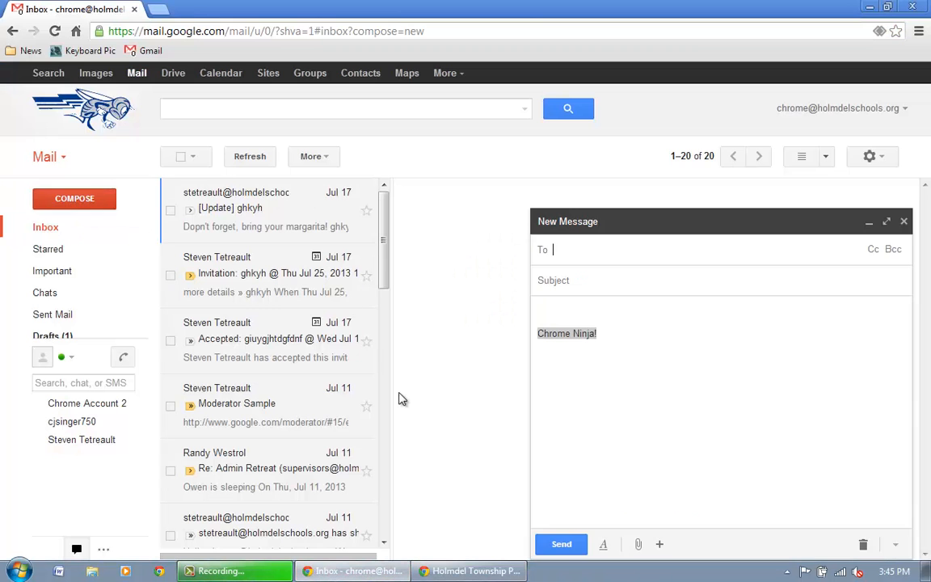
{"action": "left_click", "coordinate": [639, 545]}
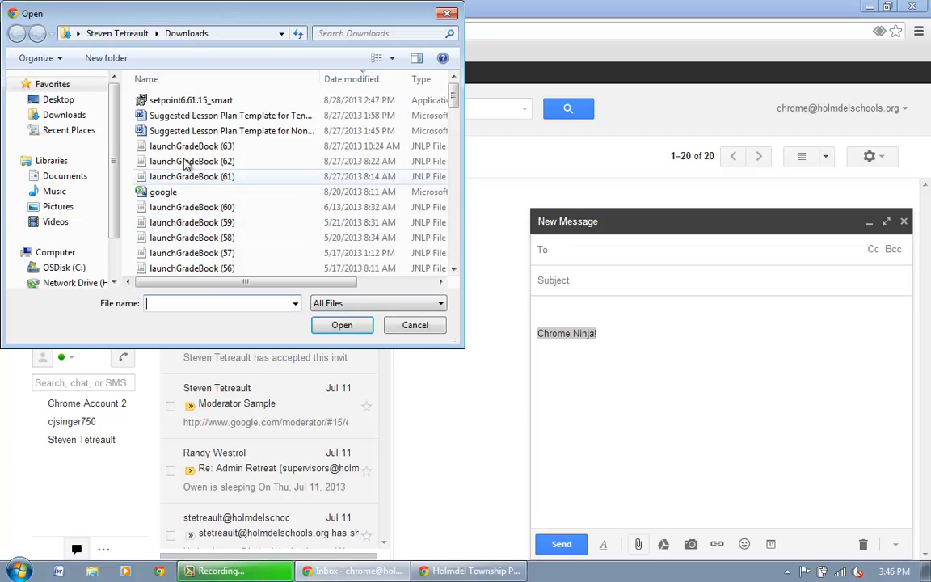
{"action": "left_click_drag", "start_coordinate": [454, 98], "coordinate": [460, 138]}
{"action": "double_click", "coordinate": [162, 141]}
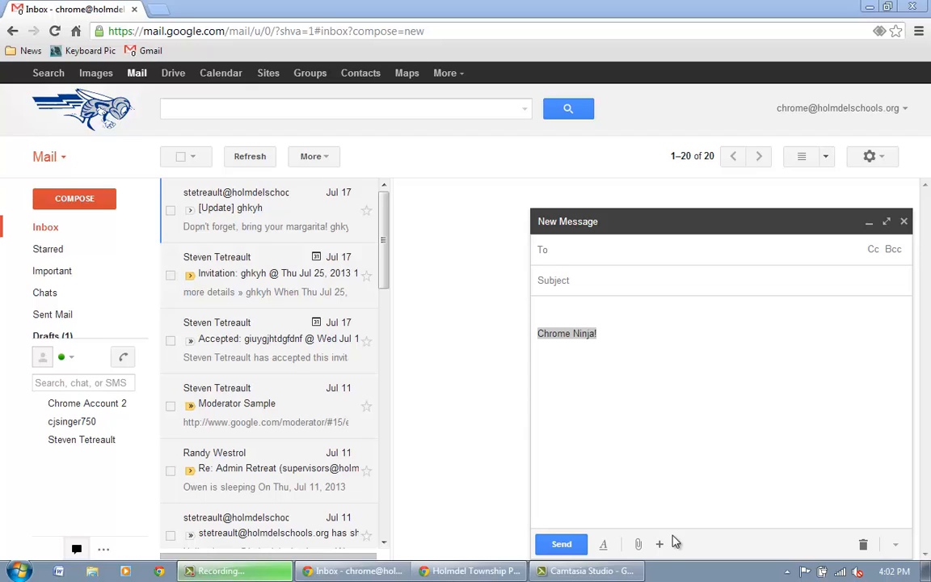
Insert the "Chrome, Gmail Intro" document from My Drive into the message
{"action": "mouse_move", "coordinate": [676, 542]}
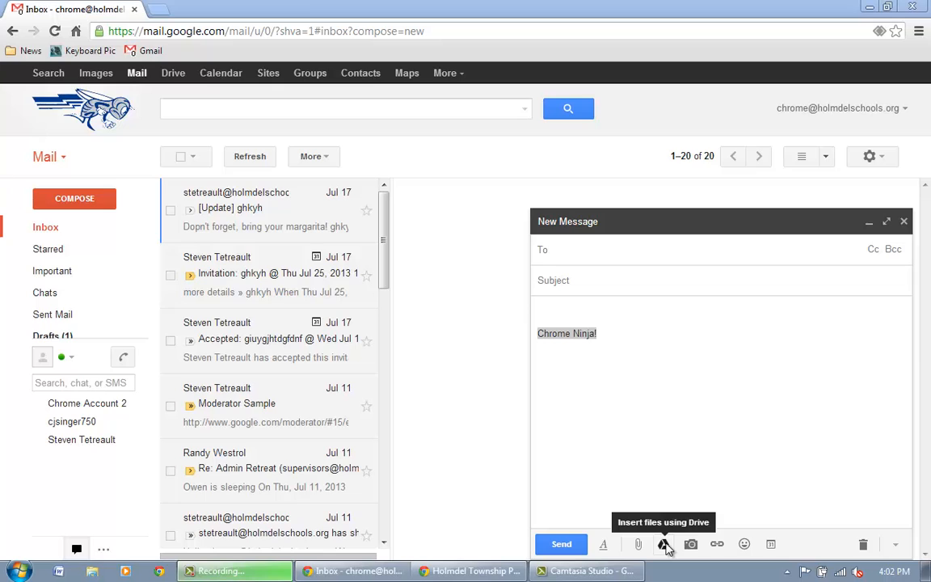
{"action": "left_click", "coordinate": [663, 545]}
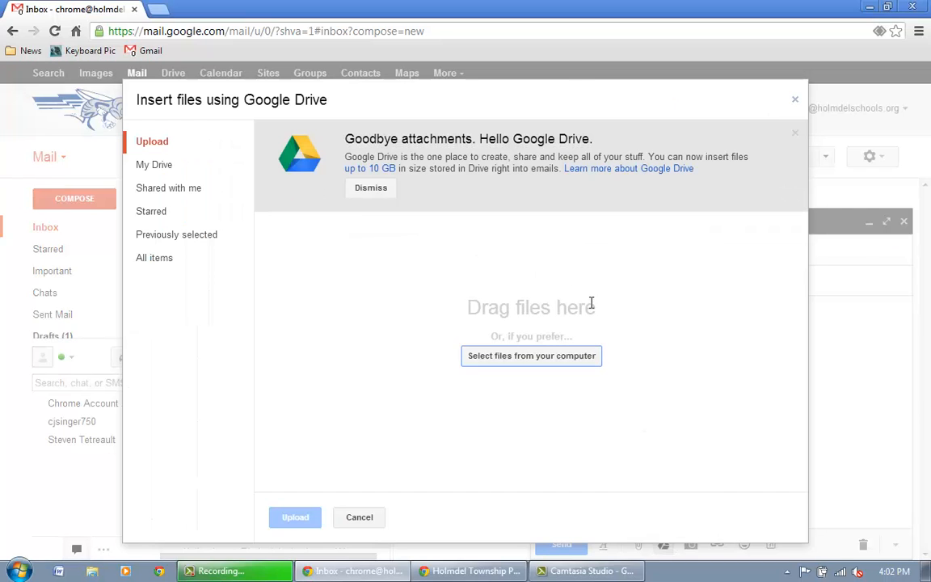
{"action": "left_click", "coordinate": [170, 166]}
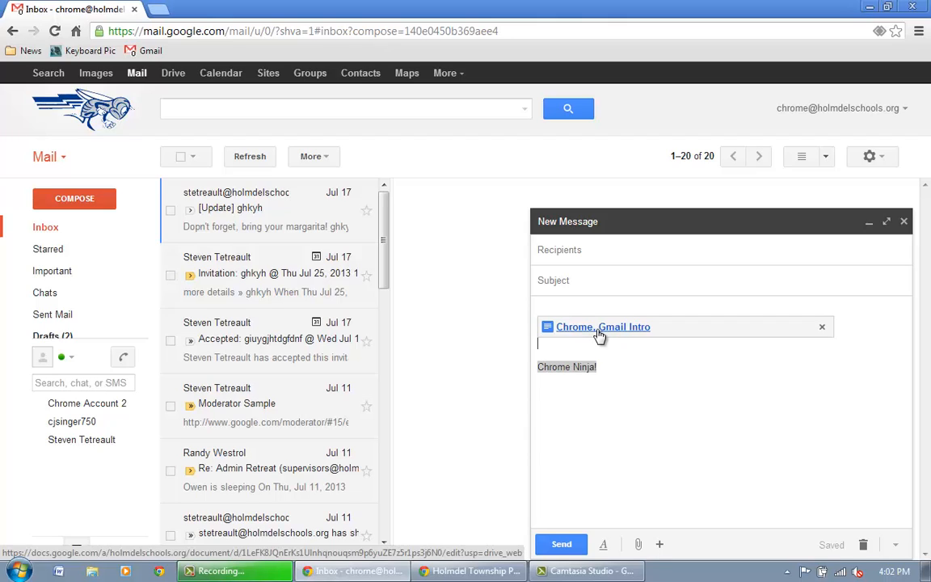
Insert the Santa mohawk motorcycle photo from the Mr. T folder in the Pictures library into the message body
{"action": "mouse_move", "coordinate": [638, 546]}
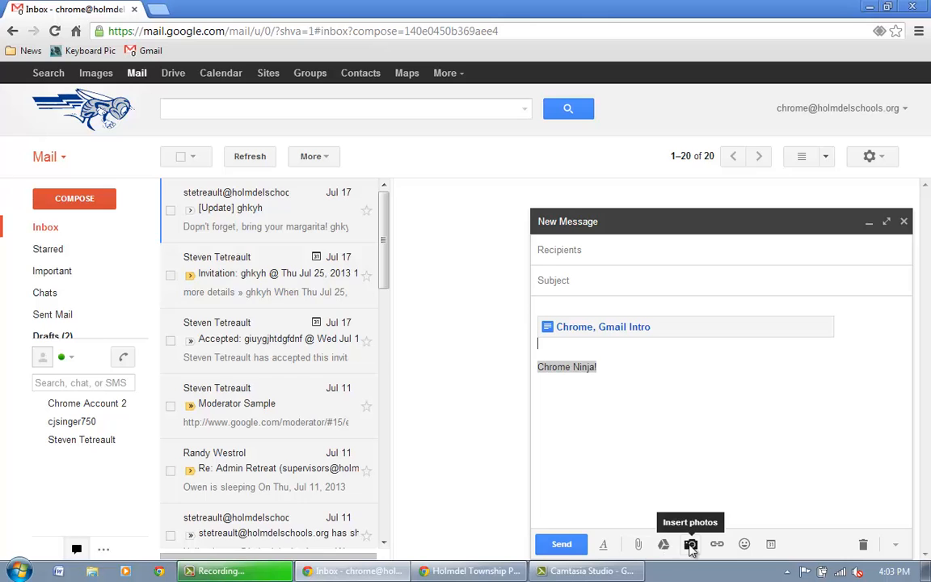
{"action": "left_click", "coordinate": [691, 544]}
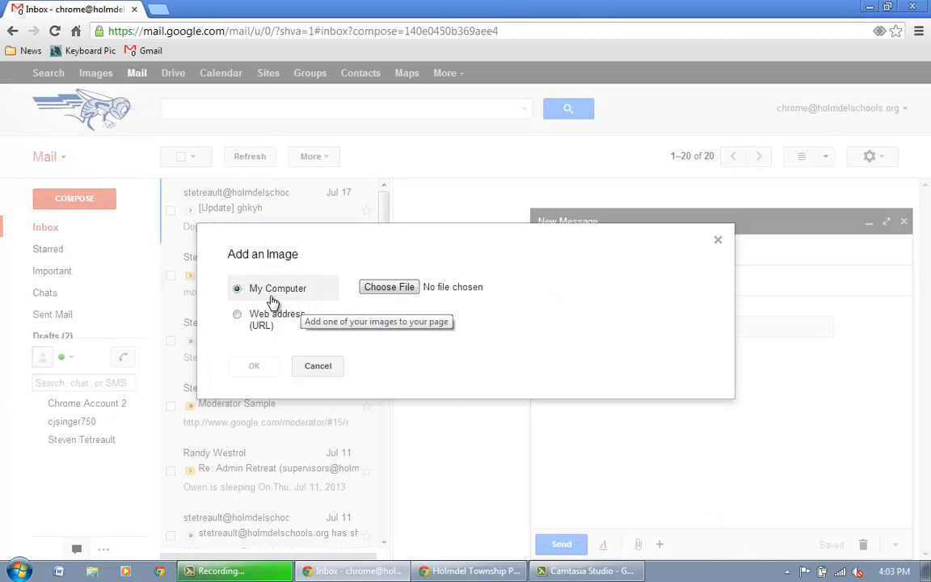
{"action": "left_click", "coordinate": [393, 290]}
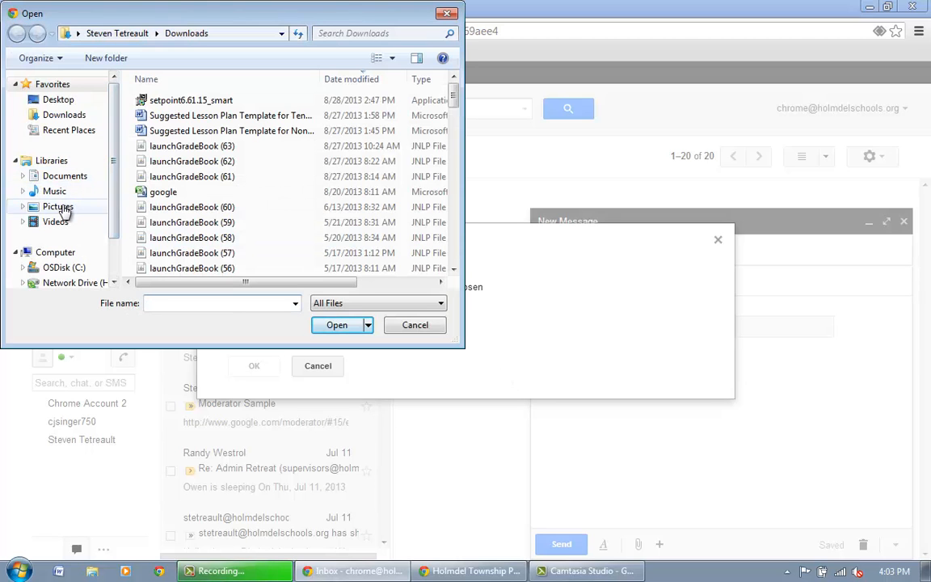
{"action": "left_click", "coordinate": [58, 206]}
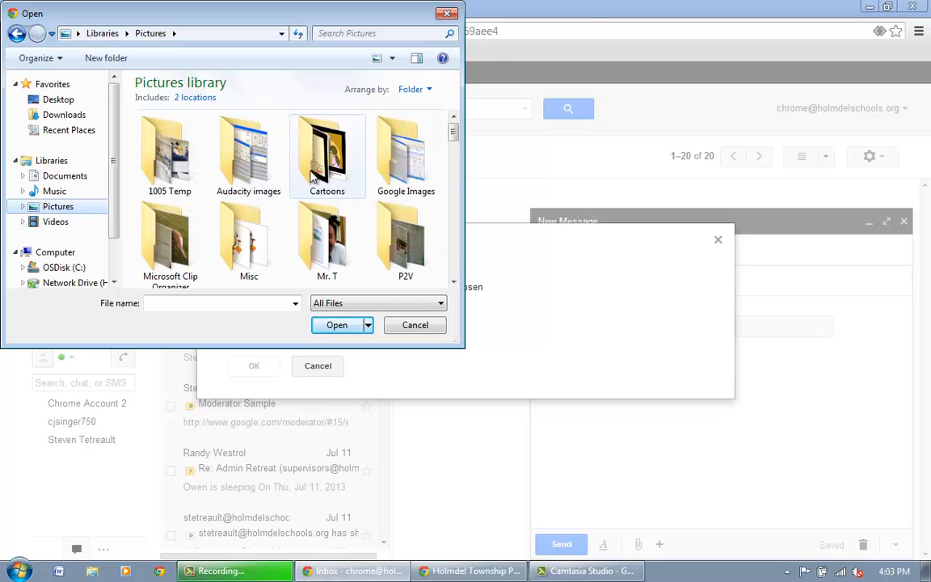
{"action": "double_click", "coordinate": [323, 233]}
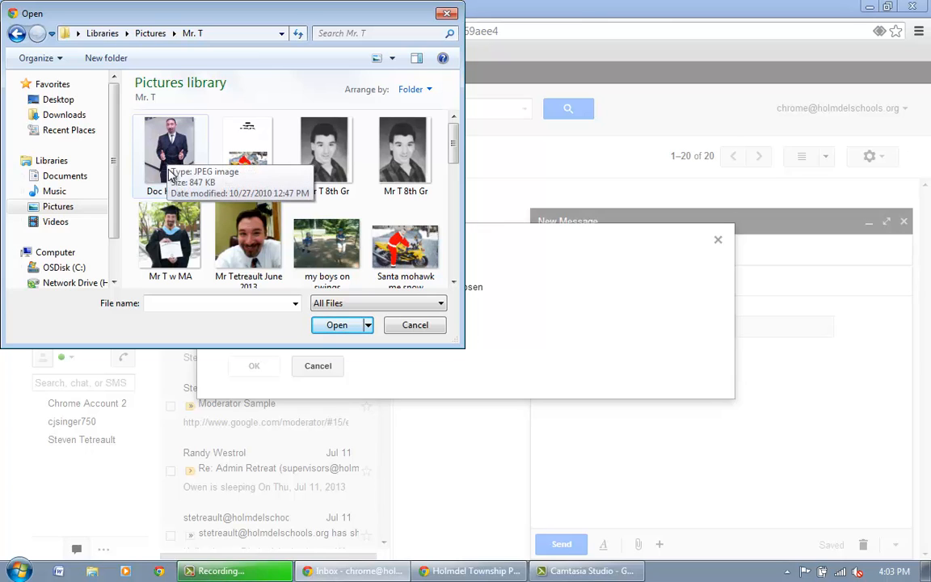
{"action": "double_click", "coordinate": [406, 242]}
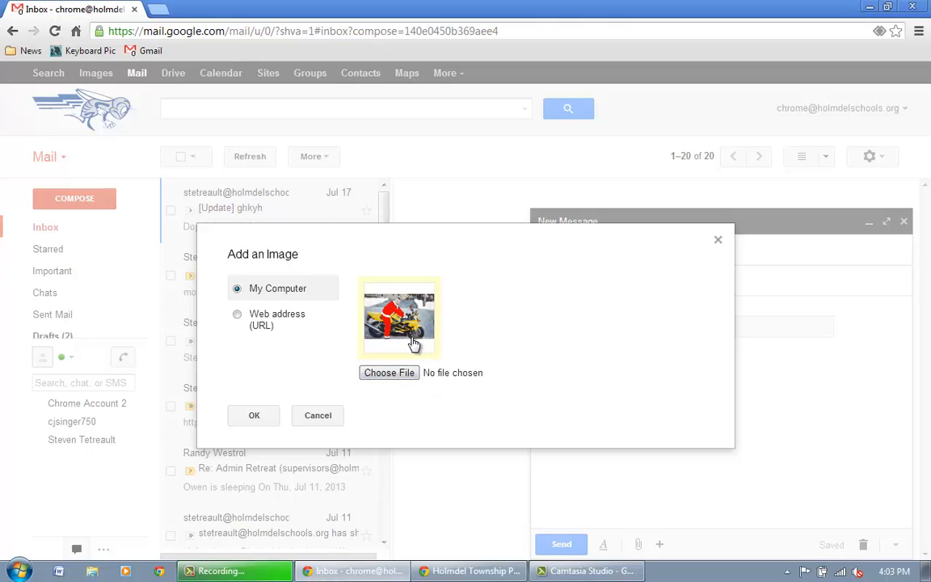
{"action": "left_click", "coordinate": [255, 415]}
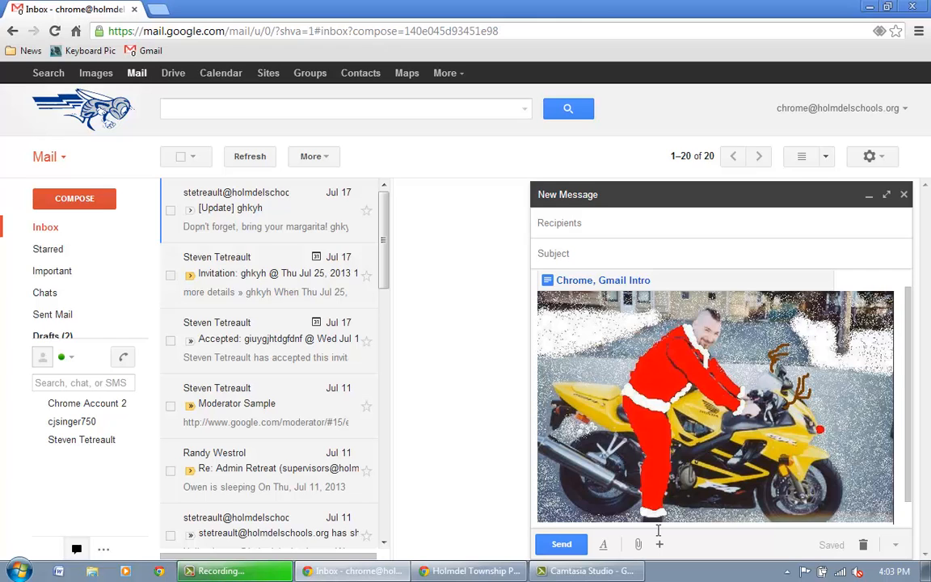
Set up adding another image by web address and open the bookmarked Keyboard Pic in a new browser tab
{"action": "left_click", "coordinate": [689, 546]}
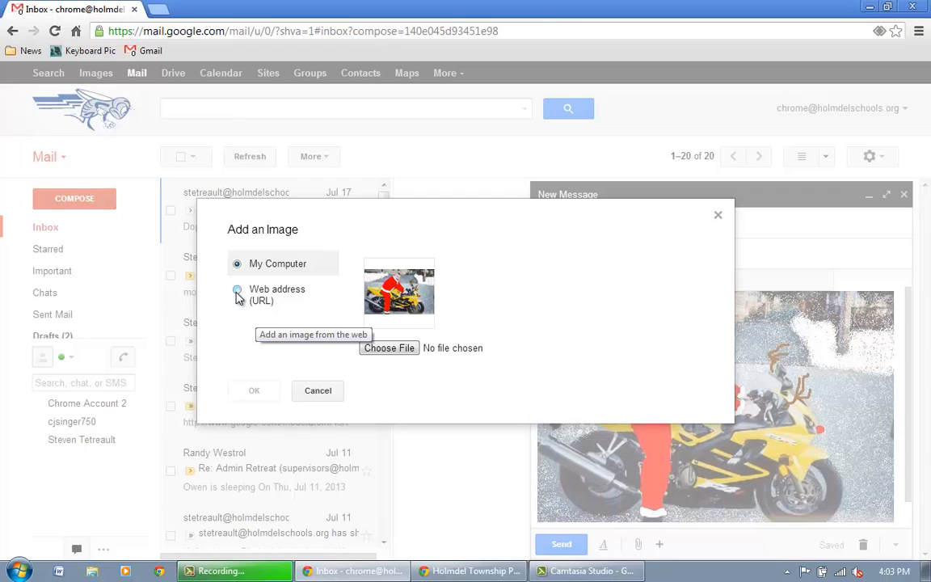
{"action": "left_click", "coordinate": [157, 10]}
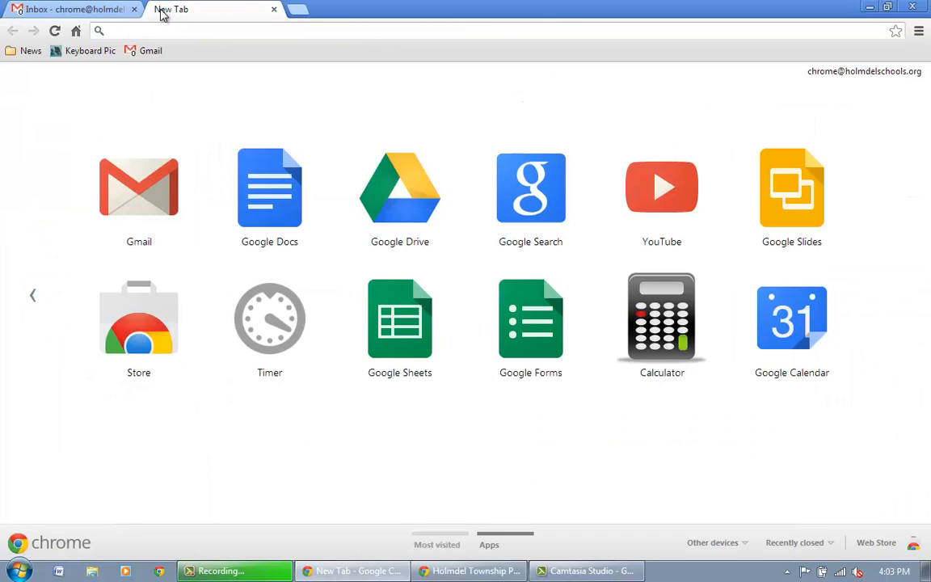
{"action": "left_click", "coordinate": [98, 53]}
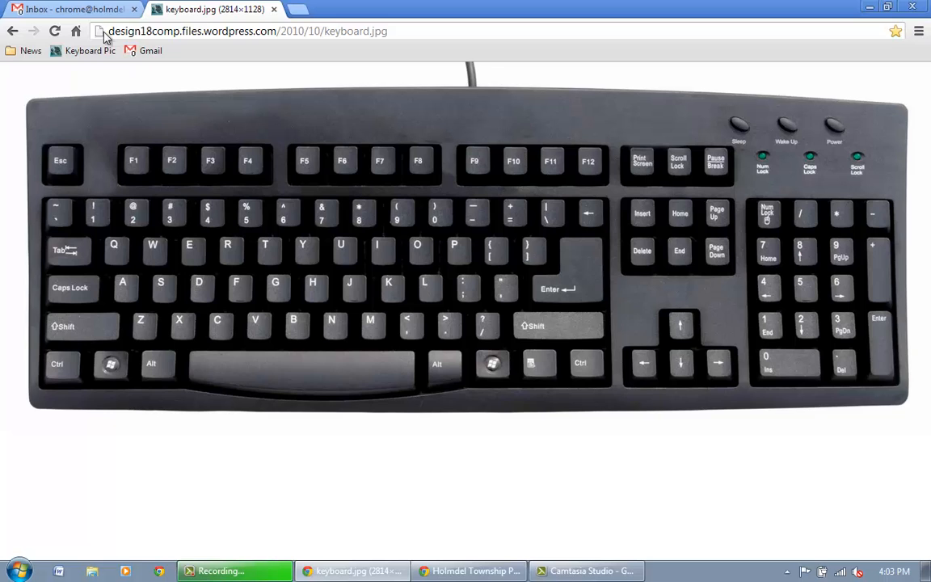
Copy the web address of keyboard.jpg and paste it as the image URL for the message's new image
{"action": "left_click", "coordinate": [134, 31]}
{"action": "key", "text": "ctrl+c"}
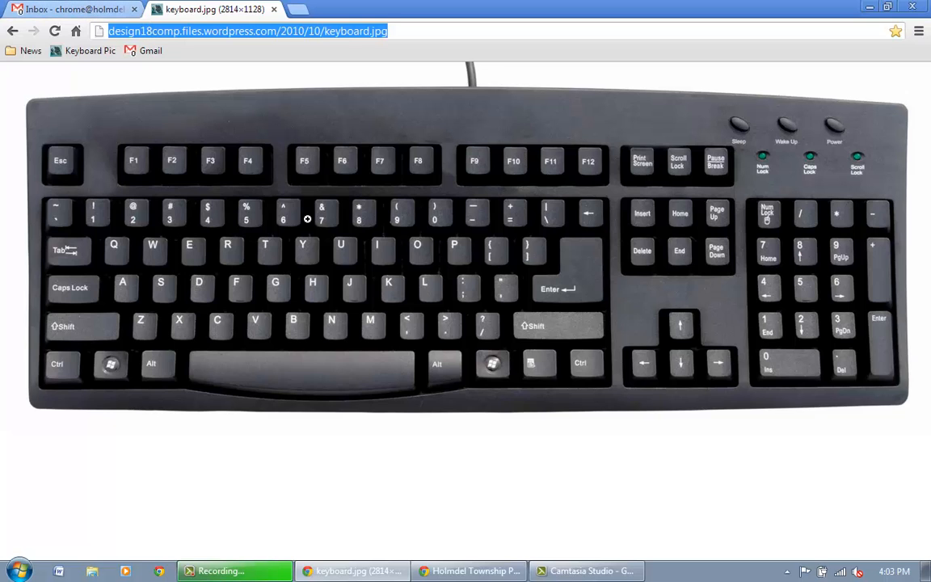
{"action": "left_click", "coordinate": [67, 9]}
{"action": "left_click", "coordinate": [194, 9]}
{"action": "right_click", "coordinate": [179, 31]}
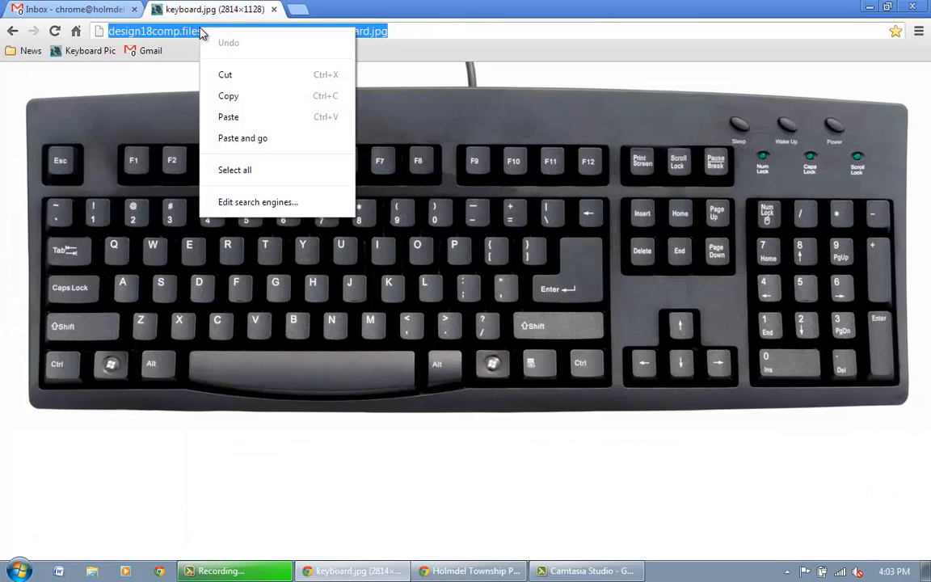
{"action": "left_click", "coordinate": [228, 93]}
{"action": "left_click", "coordinate": [79, 9]}
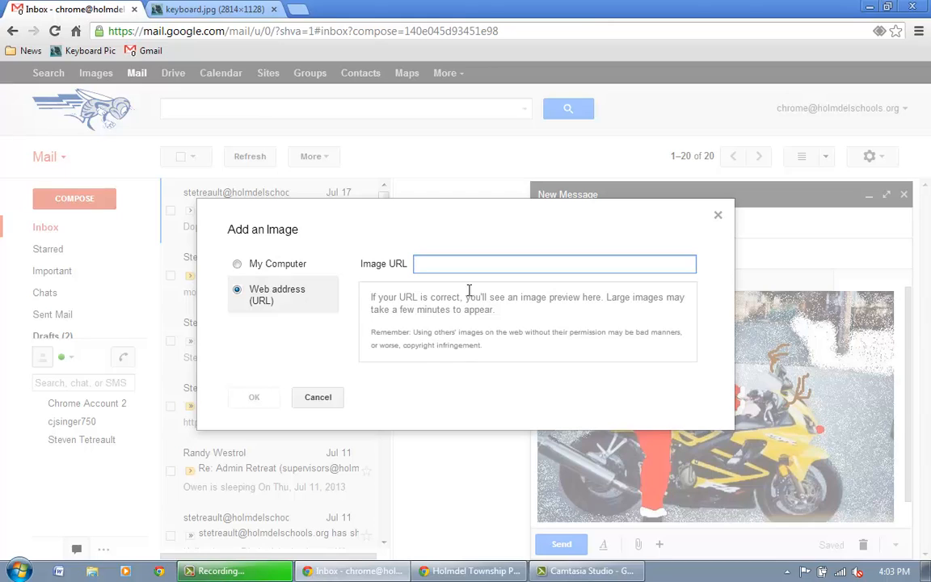
{"action": "key", "text": "ctrl+v"}
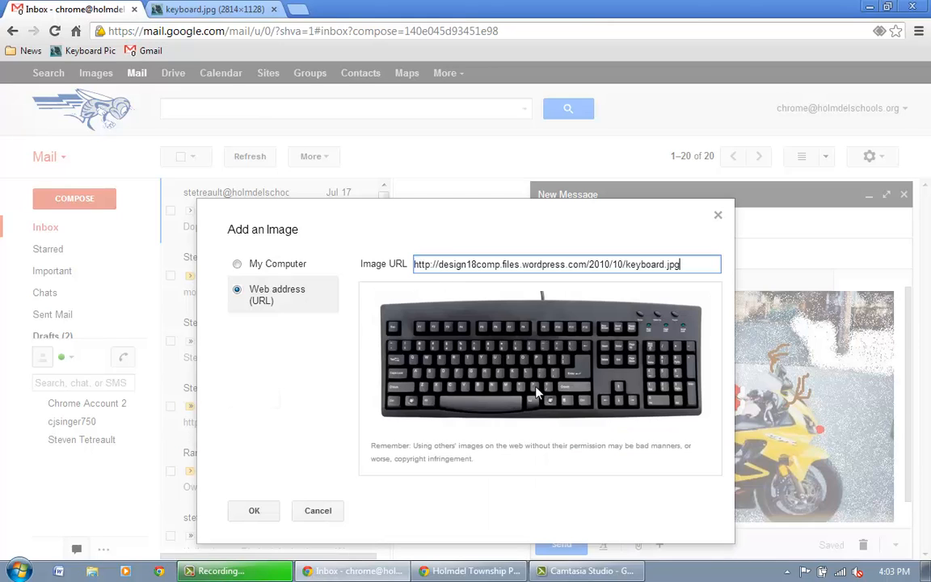
Insert the keyboard image from its web address into the message body
{"action": "left_click", "coordinate": [259, 513]}
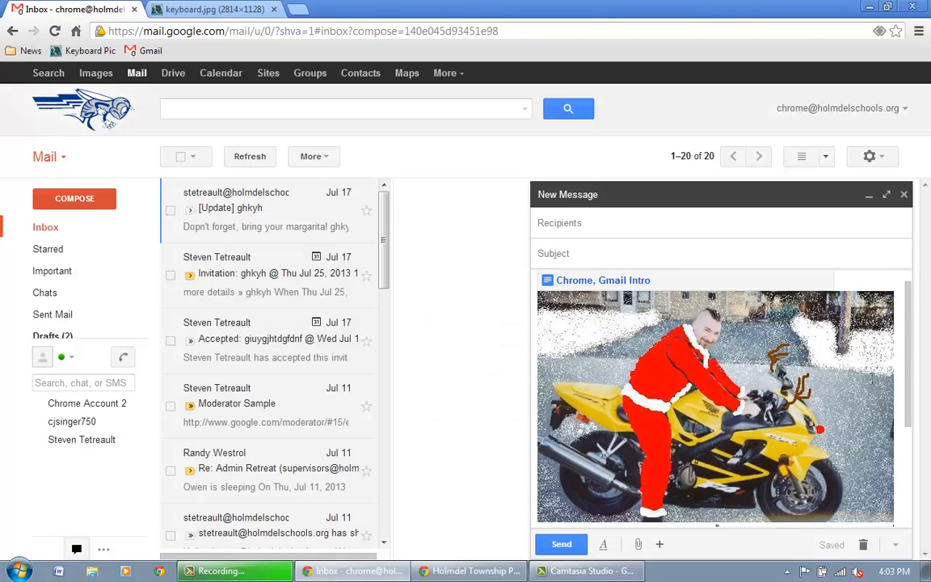
{"action": "mouse_move", "coordinate": [659, 544]}
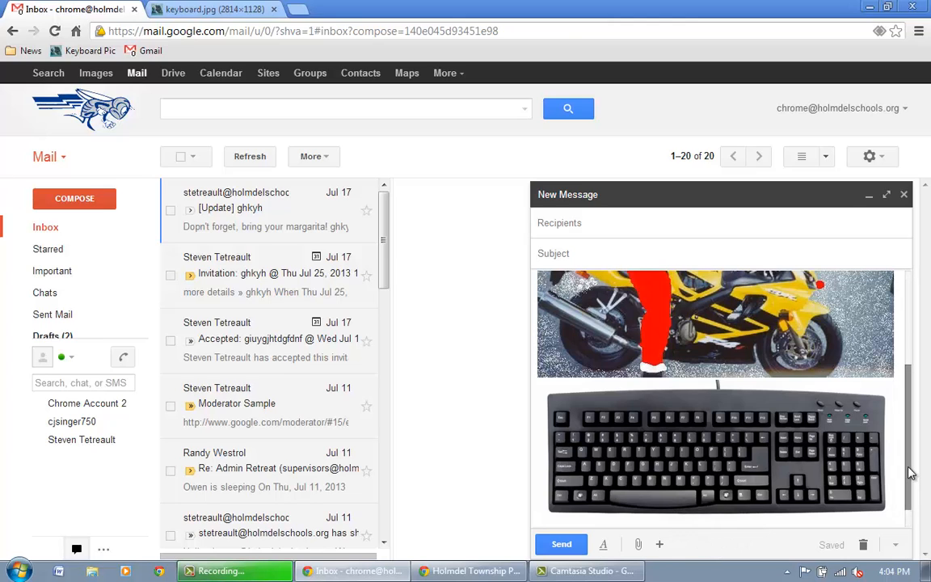
Add the line "Link to my web page" above the Chrome, Gmail Intro document in the message body
{"action": "scroll", "coordinate": [910, 473], "scroll_direction": "up", "scroll_amount": 5}
{"action": "scroll", "coordinate": [914, 438], "scroll_direction": "down", "scroll_amount": 3}
{"action": "scroll", "coordinate": [914, 438], "scroll_direction": "up", "scroll_amount": 3}
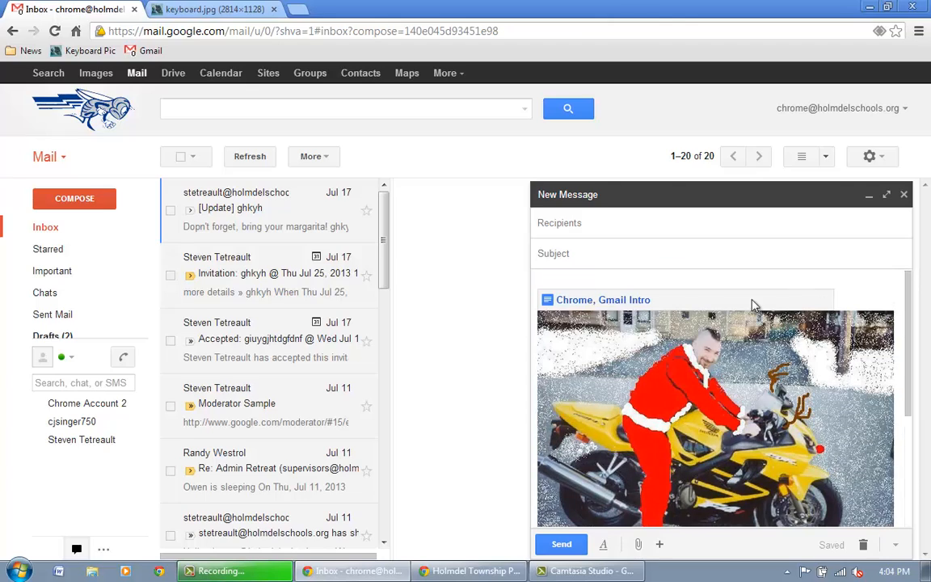
{"action": "type", "text": "Link to my web page"}
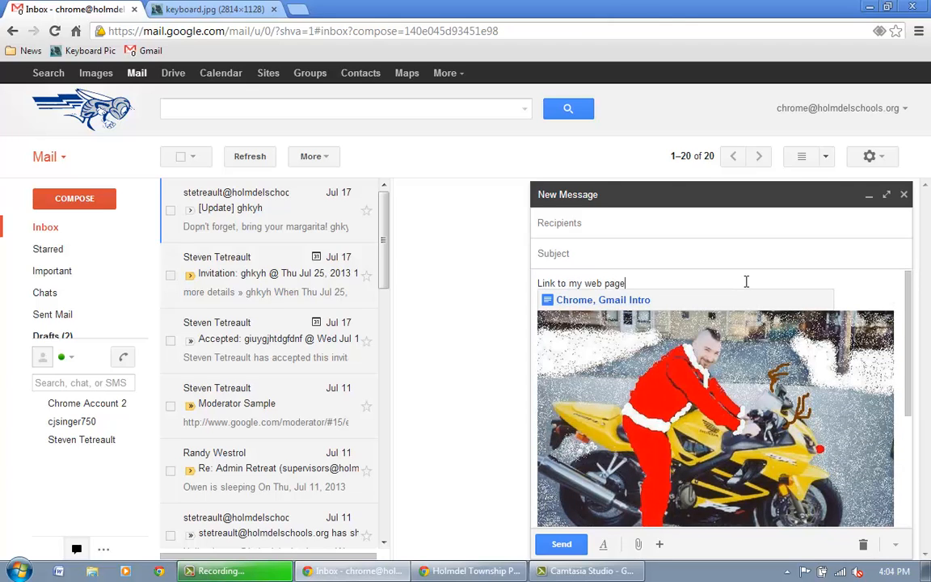
{"action": "key", "text": "Return"}
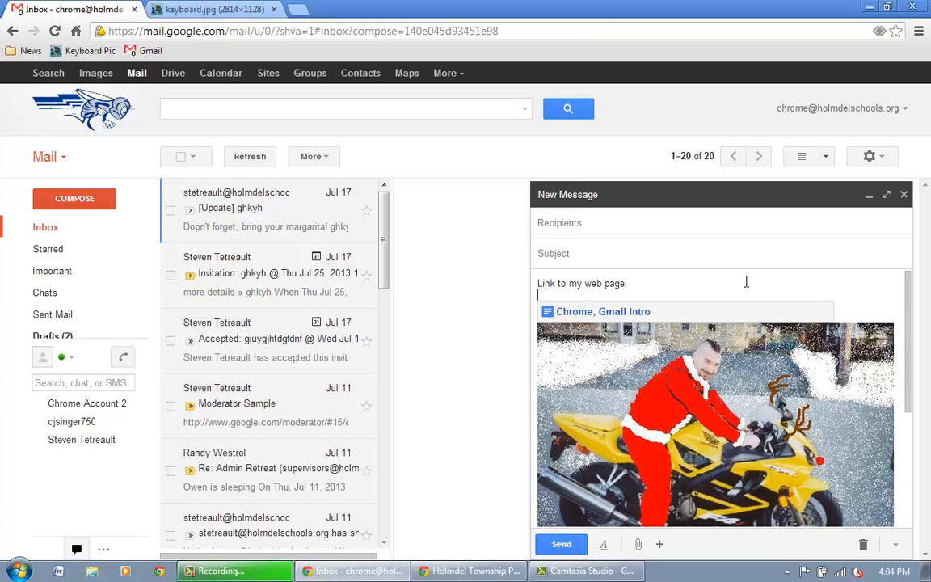
Open holmdelschools.org in a new browser tab and copy its web address
{"action": "left_click", "coordinate": [298, 11]}
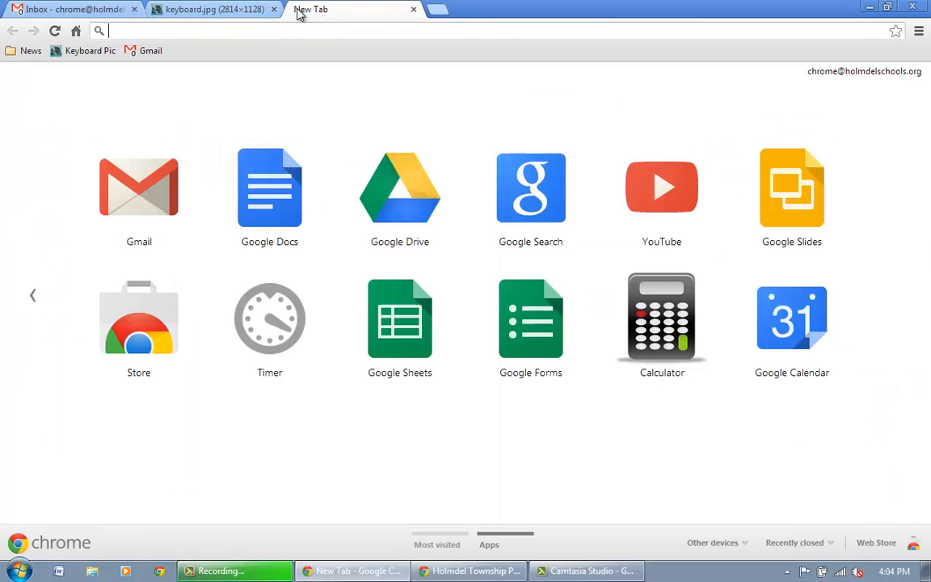
{"action": "type", "text": "holmdelschools.org"}
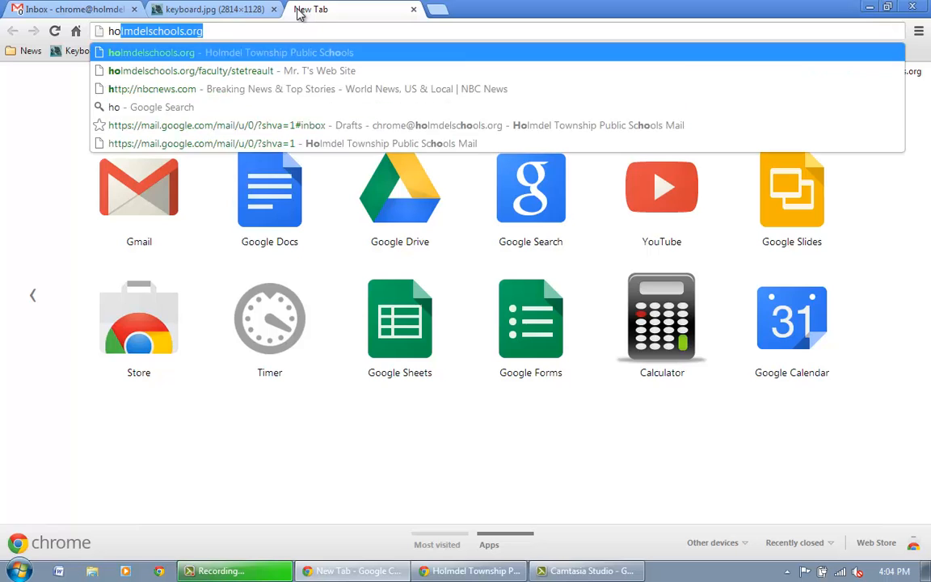
{"action": "key", "text": "Return"}
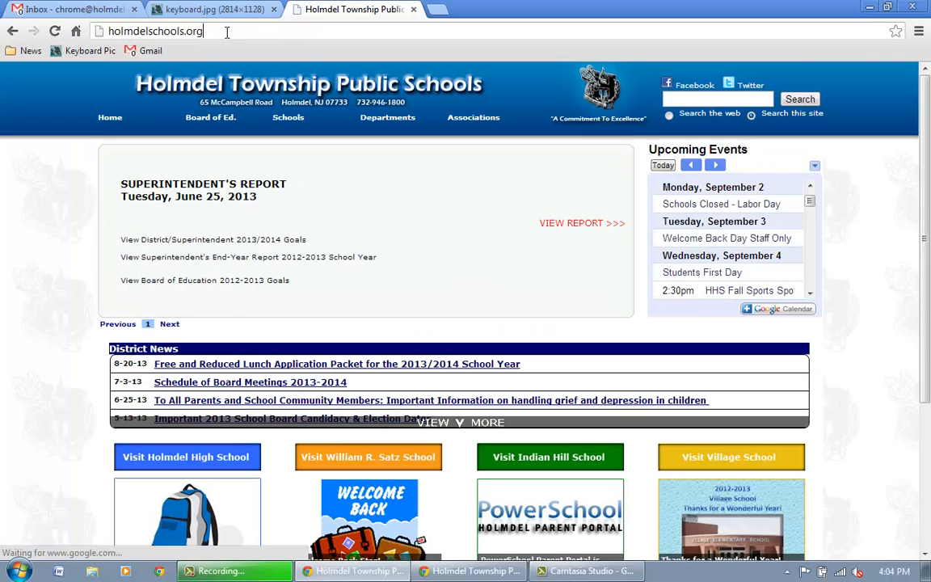
{"action": "left_click", "coordinate": [227, 32]}
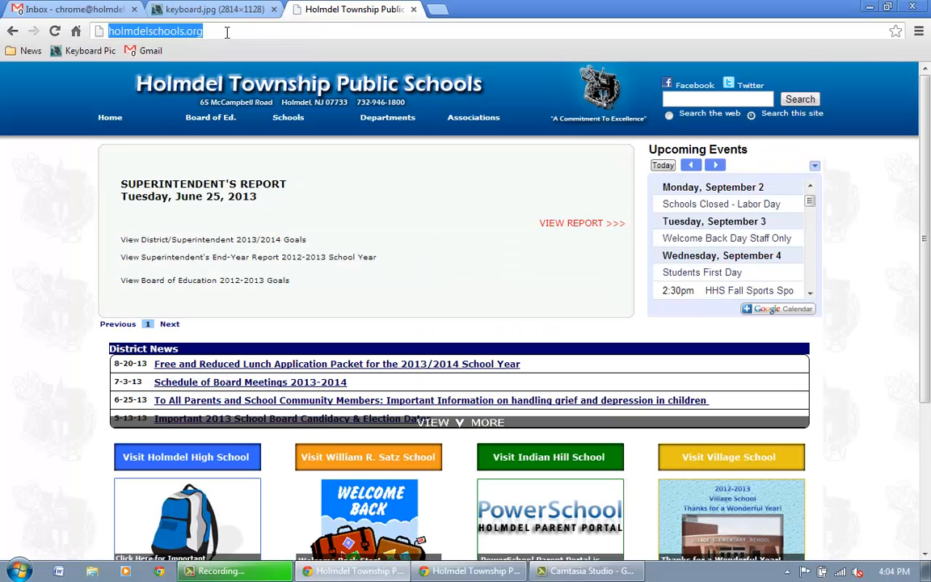
{"action": "right_click", "coordinate": [227, 32]}
{"action": "left_click", "coordinate": [265, 99]}
{"action": "left_click", "coordinate": [73, 8]}
{"action": "left_click_drag", "start_coordinate": [629, 284], "coordinate": [534, 284]}
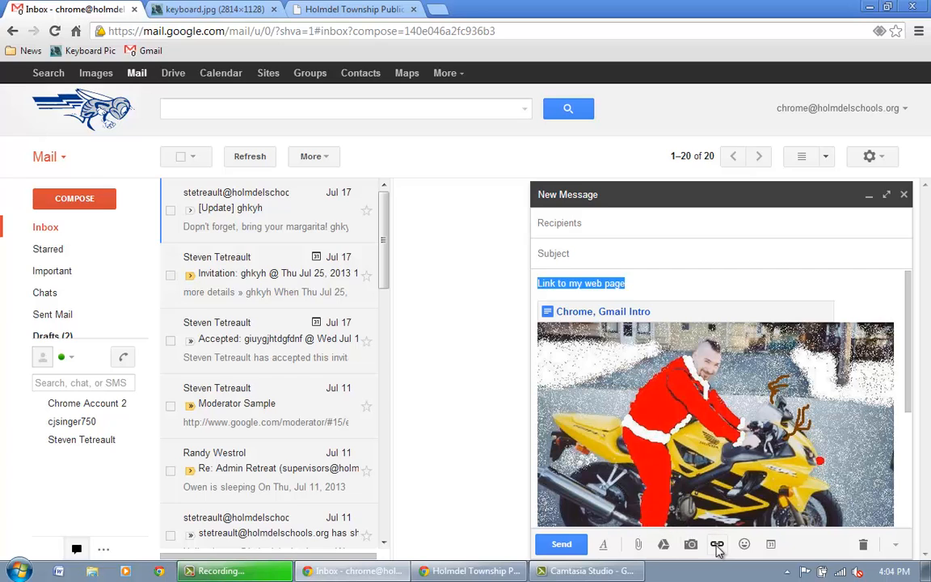
{"action": "left_click", "coordinate": [717, 545]}
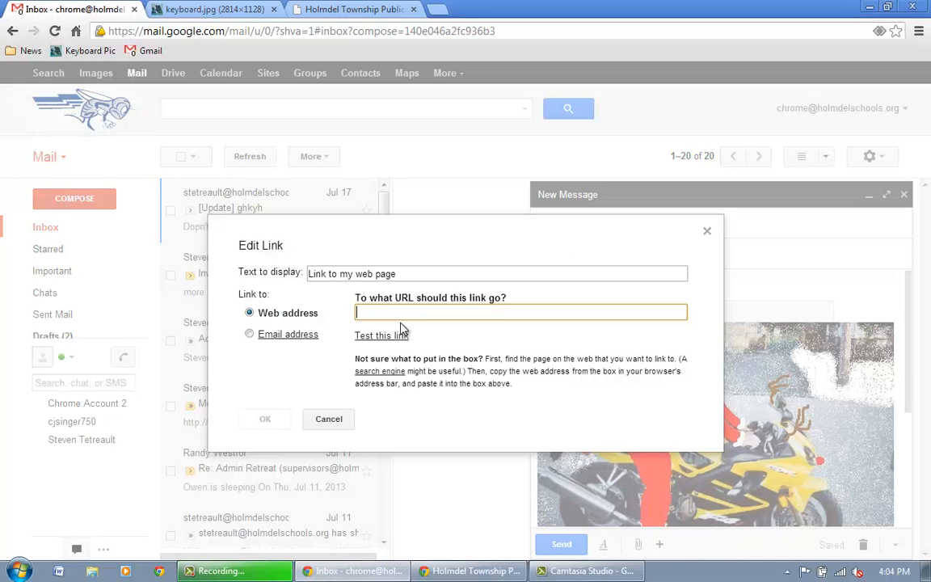
{"action": "key", "text": "ctrl+v"}
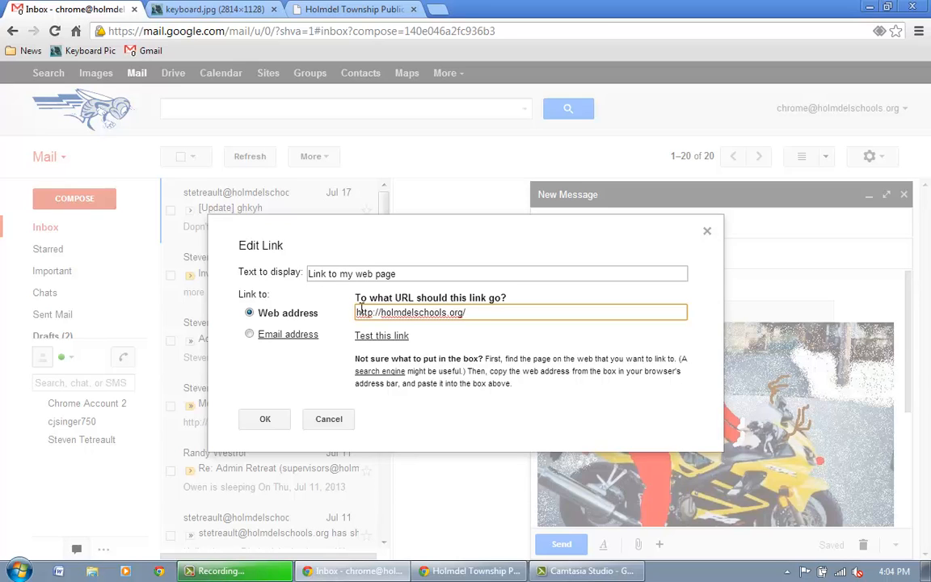
{"action": "left_click", "coordinate": [268, 420]}
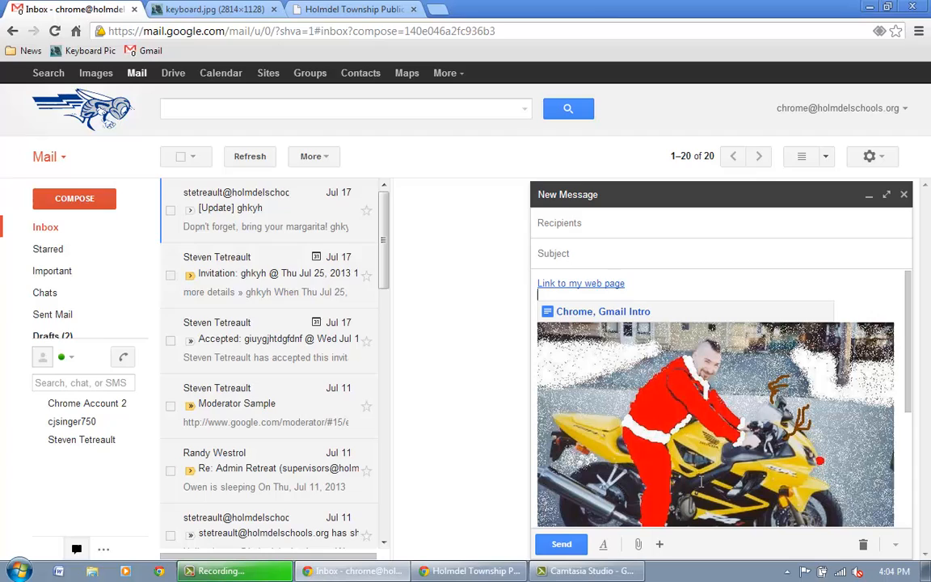
Show the link options for "Link to my web page" and remove the hyperlink, keeping the text
{"action": "left_click", "coordinate": [576, 283]}
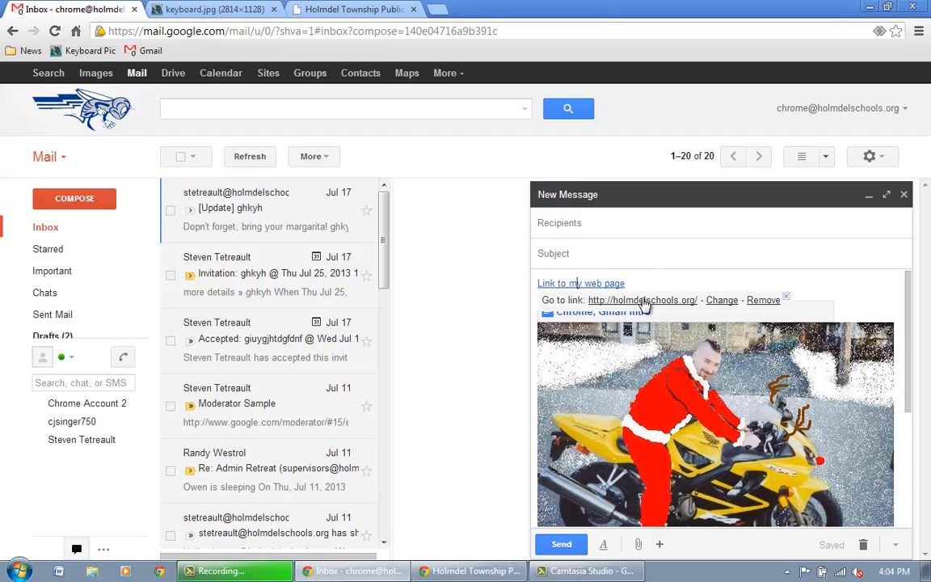
{"action": "left_click", "coordinate": [640, 282]}
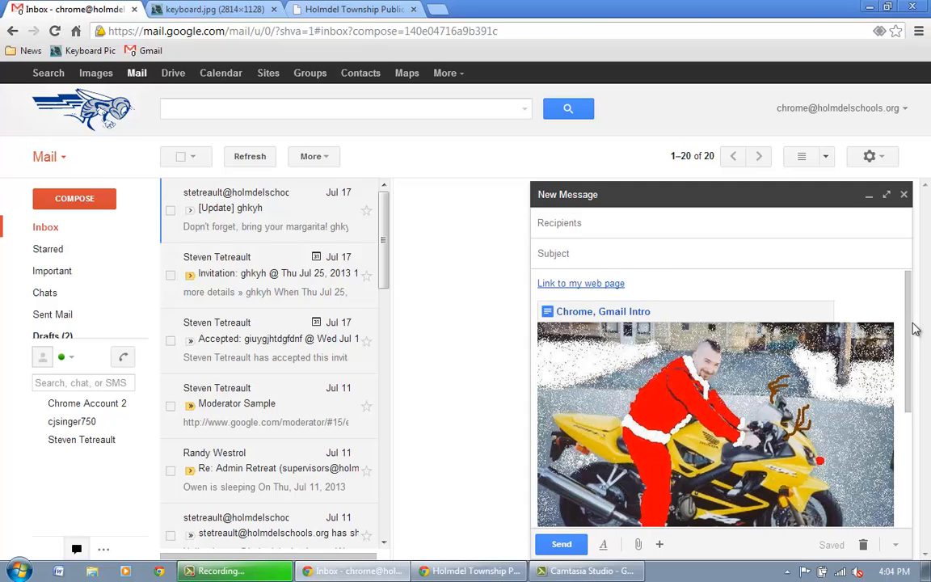
{"action": "left_click", "coordinate": [569, 283]}
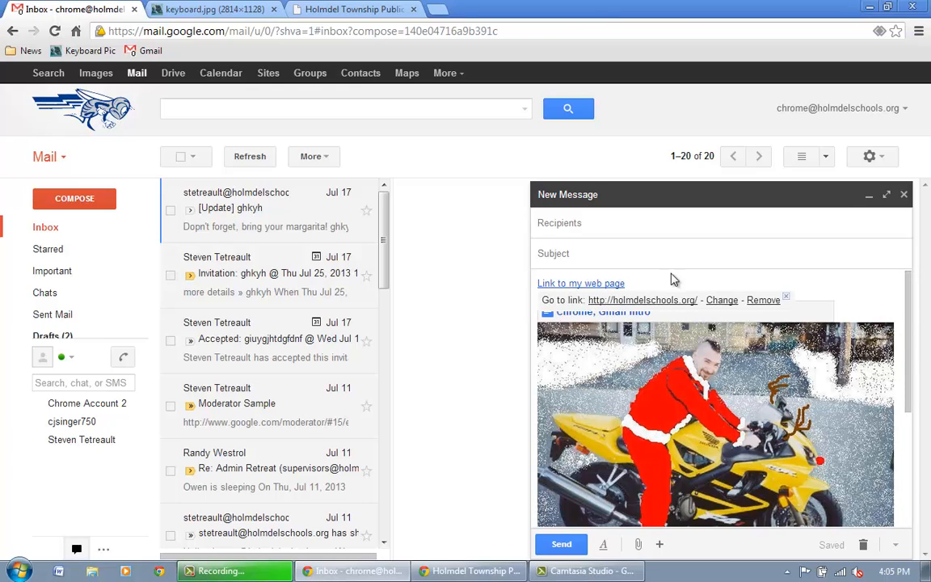
{"action": "left_click", "coordinate": [759, 303]}
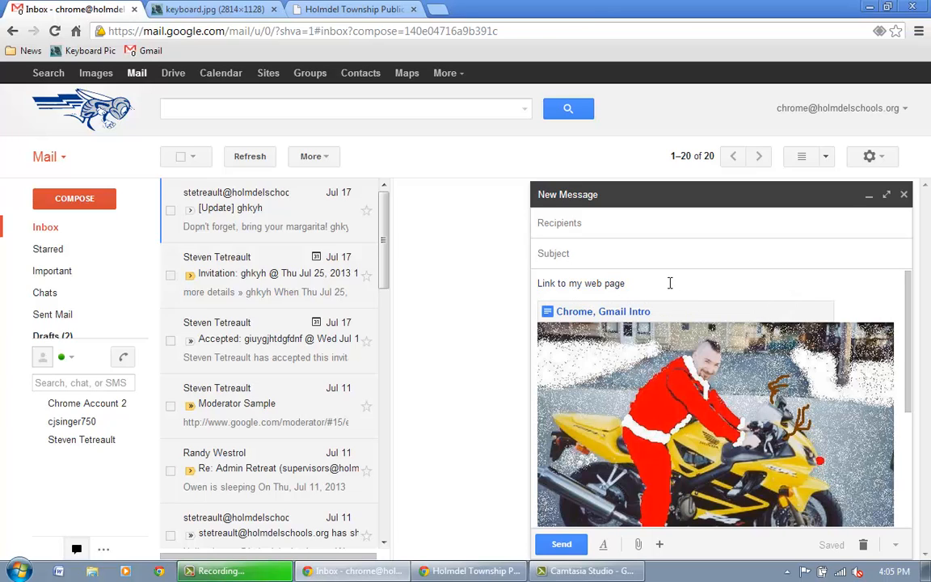
{"action": "mouse_move", "coordinate": [659, 544]}
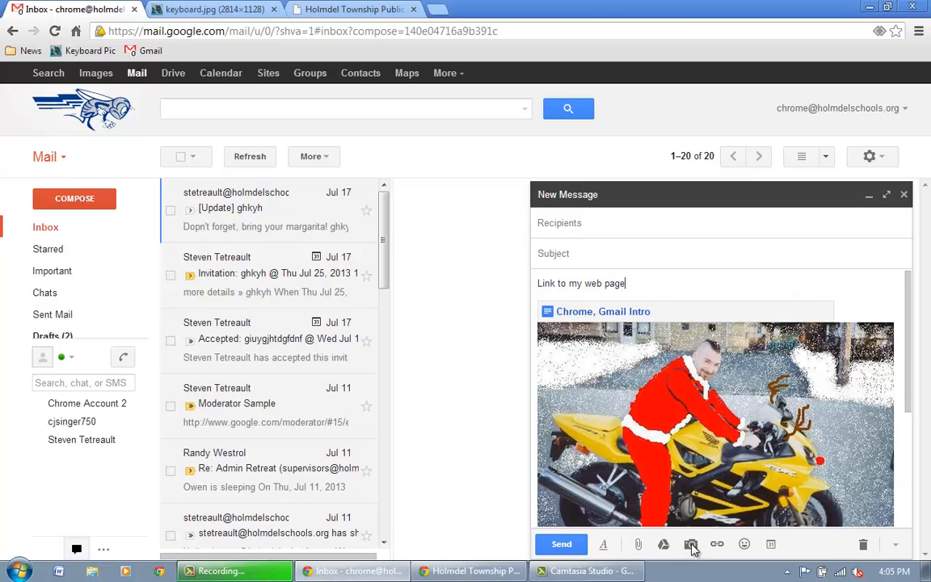